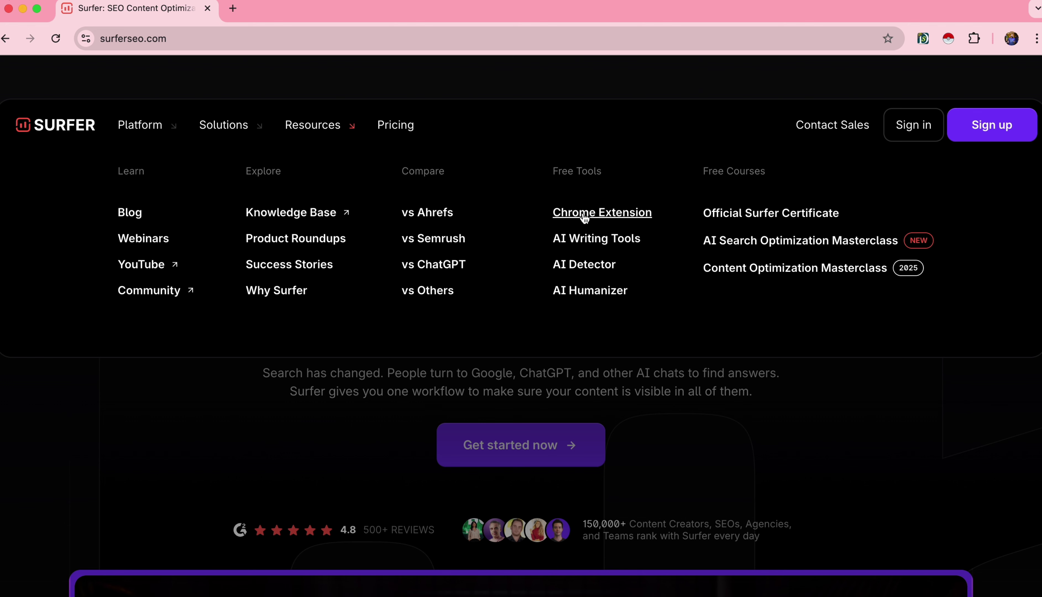
# Install the Keyword Surfer extension in Chrome, starting from Surfer's free Chrome Extension page.
pyautogui.click(567, 214)
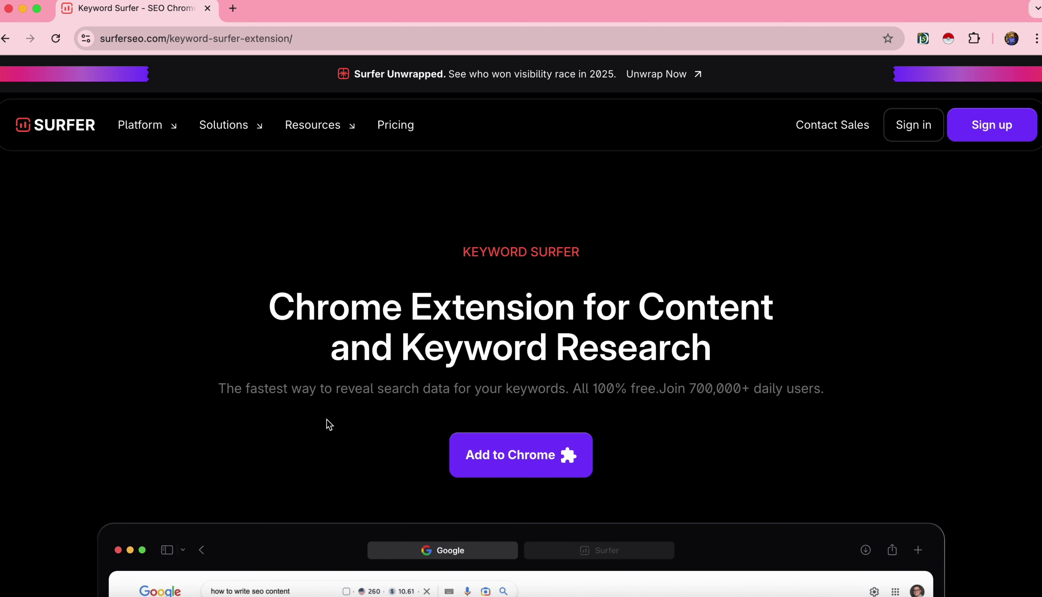
pyautogui.click(513, 459)
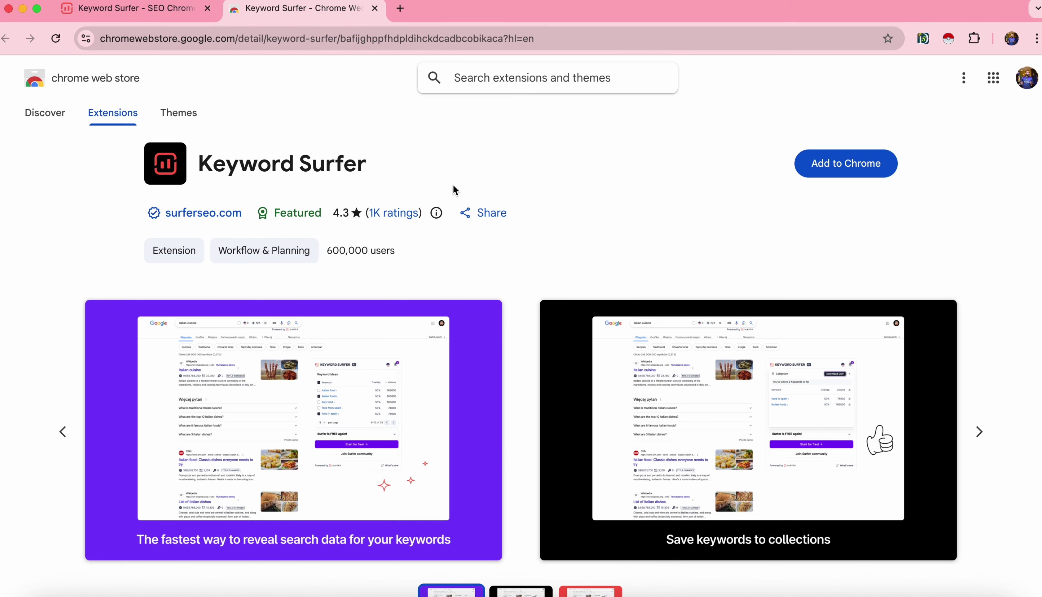
pyautogui.click(837, 171)
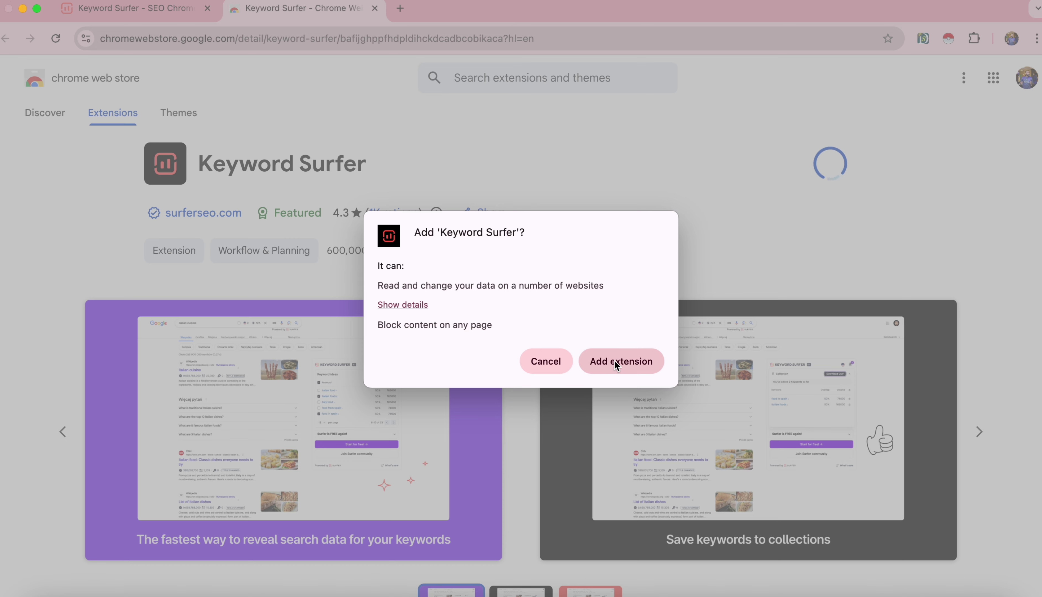
pyautogui.click(624, 362)
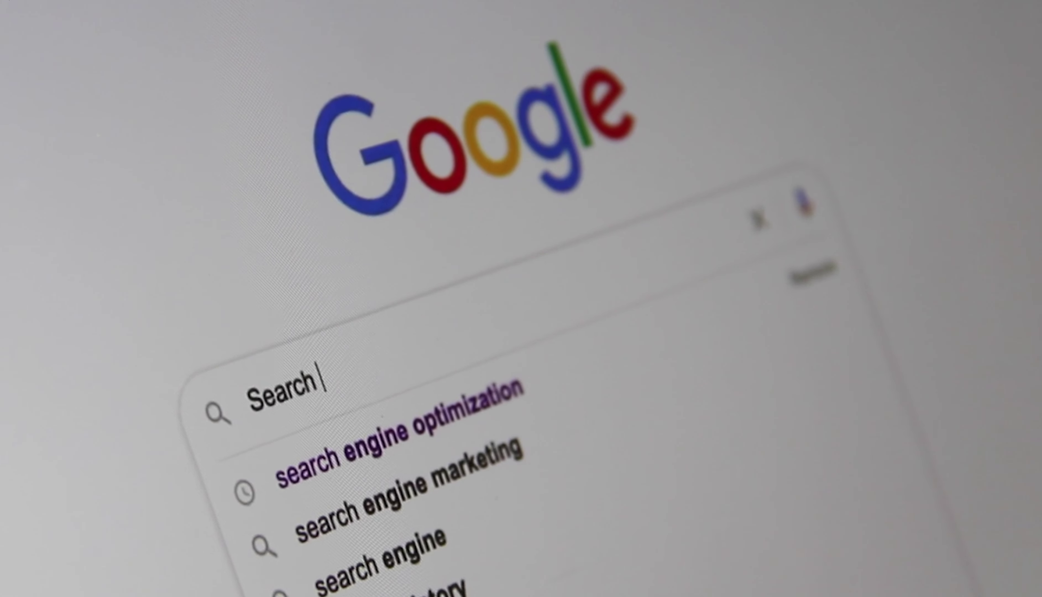
pyautogui.write('Engine Op')
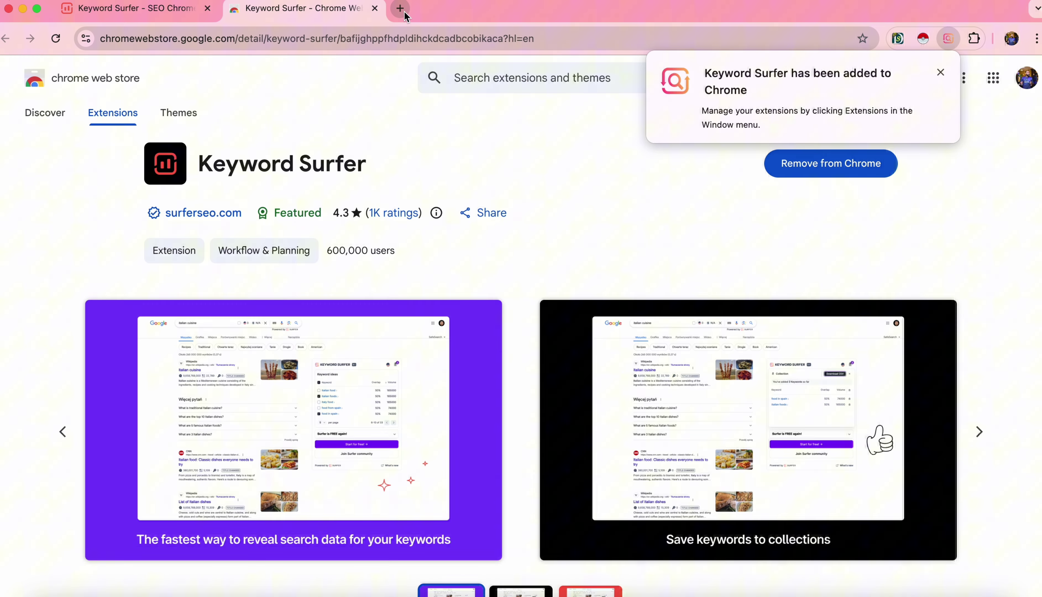
# Search Google for "marketing agency" in a new tab and check its US search volume and cost per click.
pyautogui.click(404, 13)
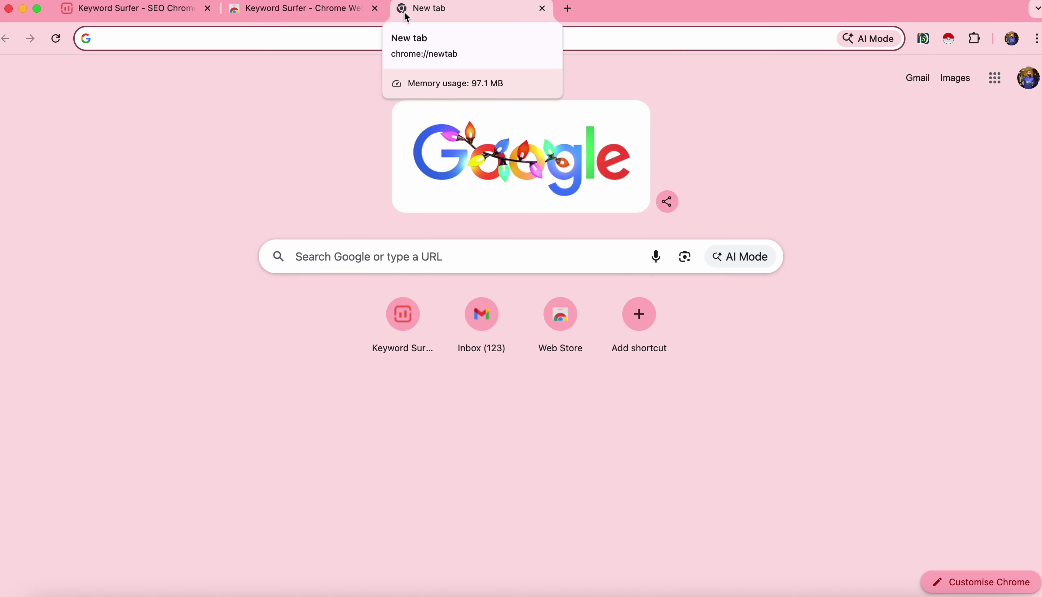
pyautogui.write('marketing agency')
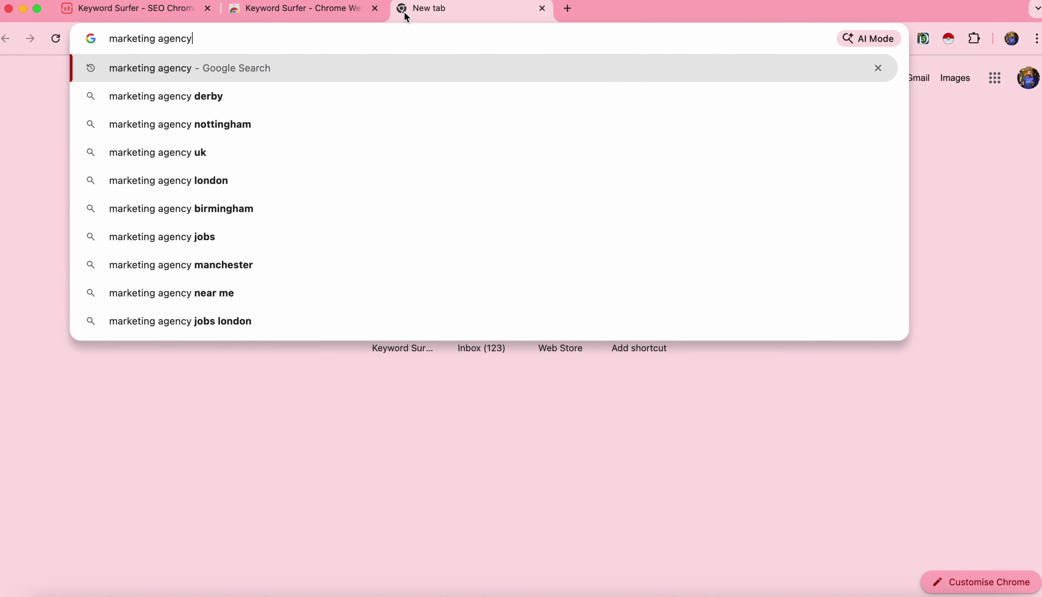
pyautogui.press('Return')
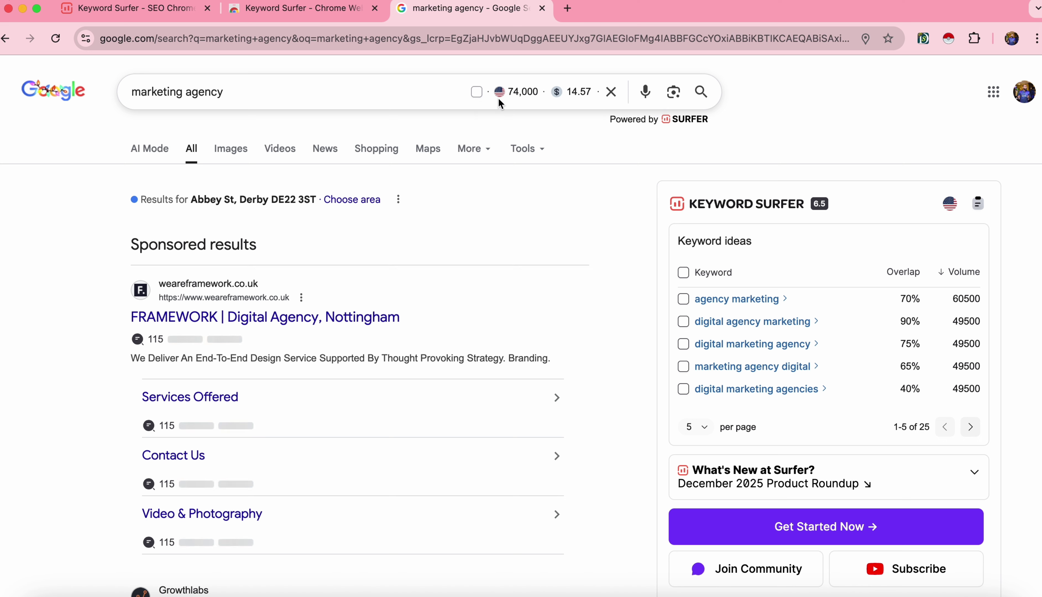
pyautogui.moveTo(502, 96)
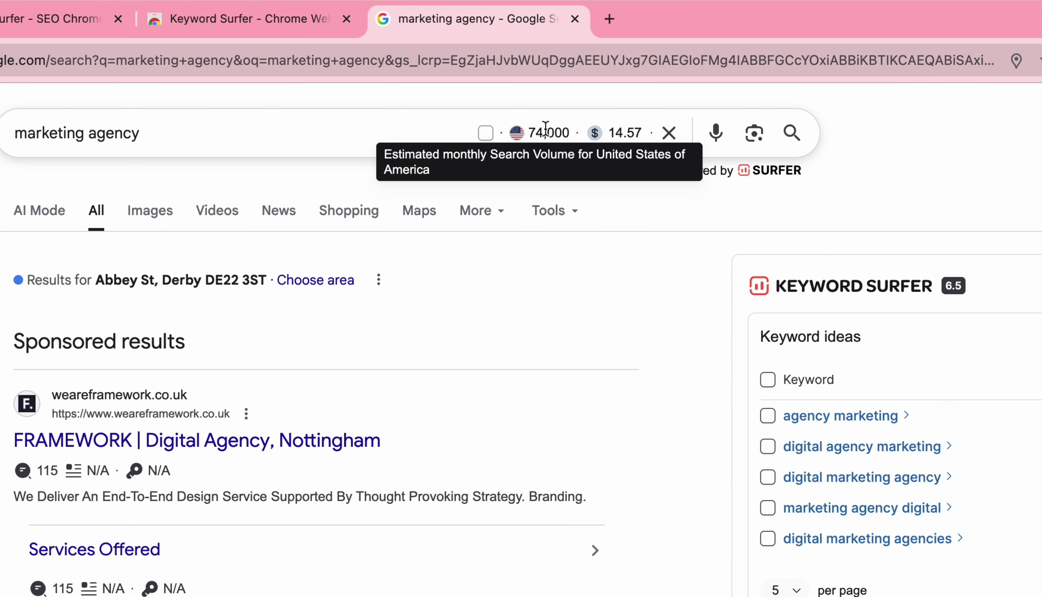
pyautogui.doubleClick(537, 132)
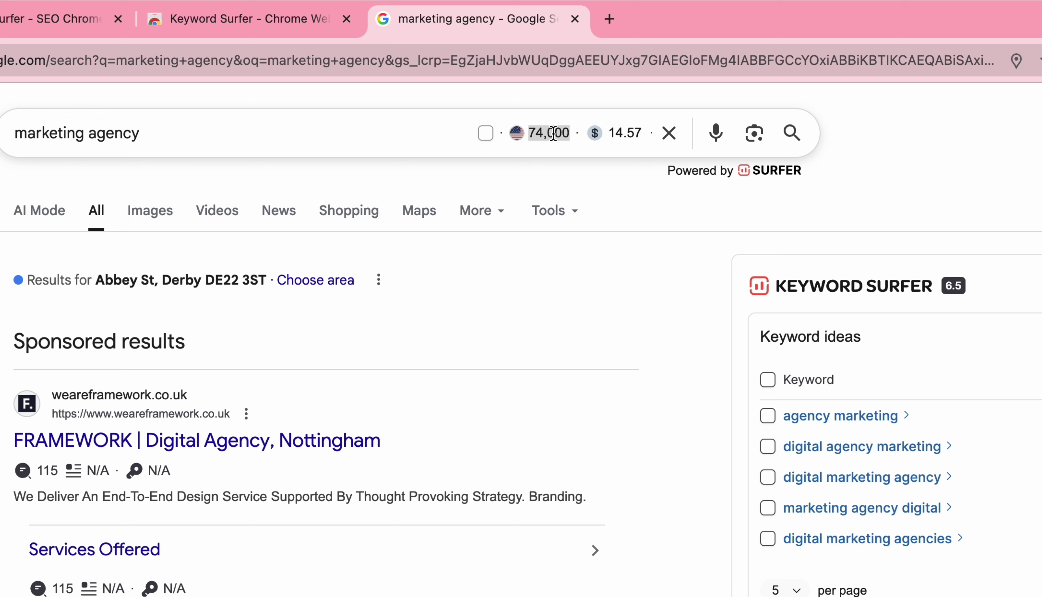
pyautogui.moveTo(524, 138)
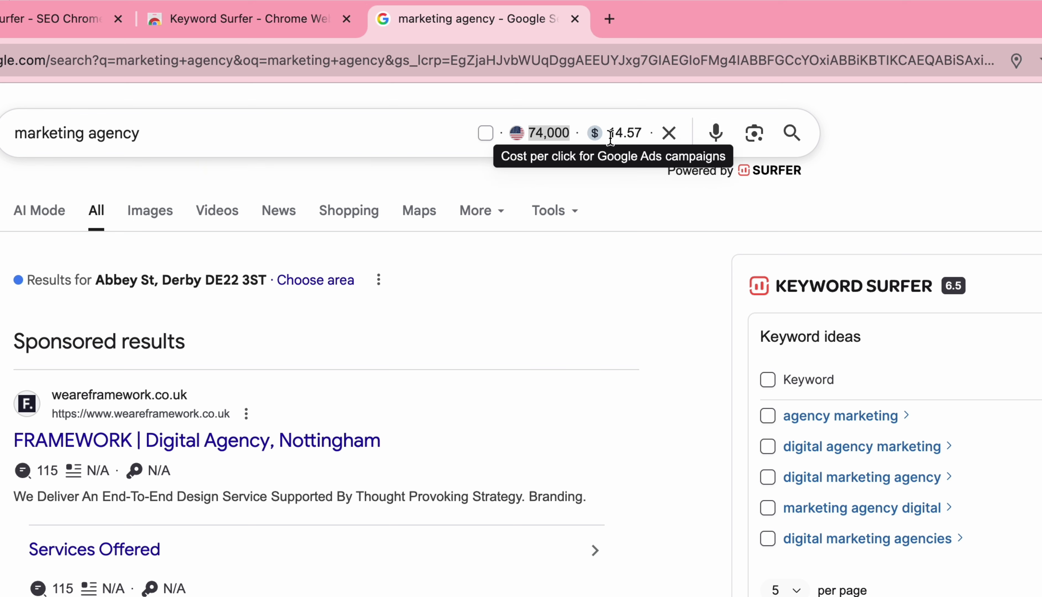
pyautogui.doubleClick(632, 134)
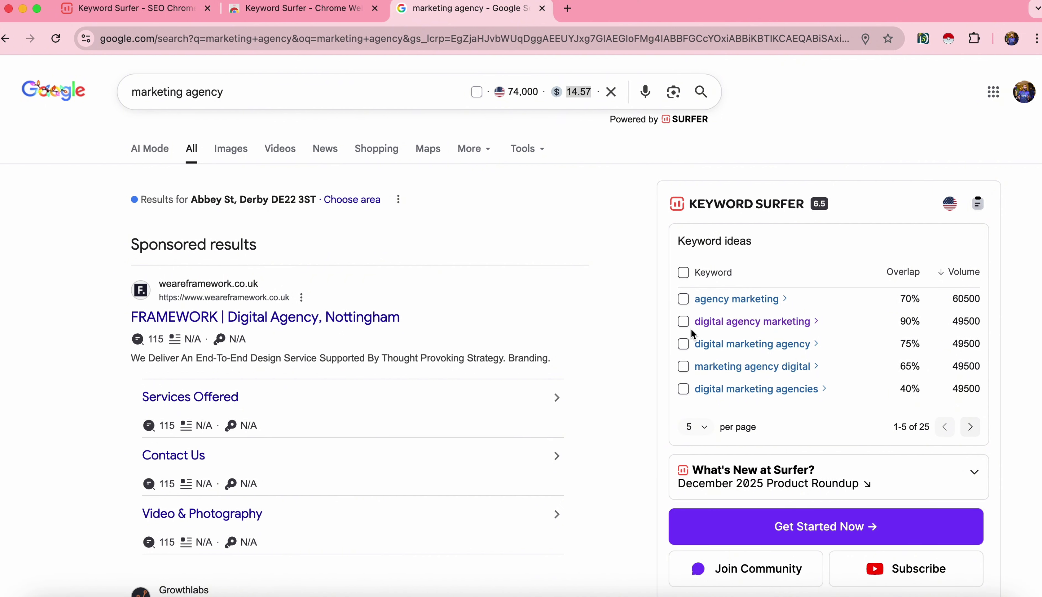
# Show 10 keyword ideas per page in Keyword Surfer for the "marketing agency" search and review them.
pyautogui.click(708, 430)
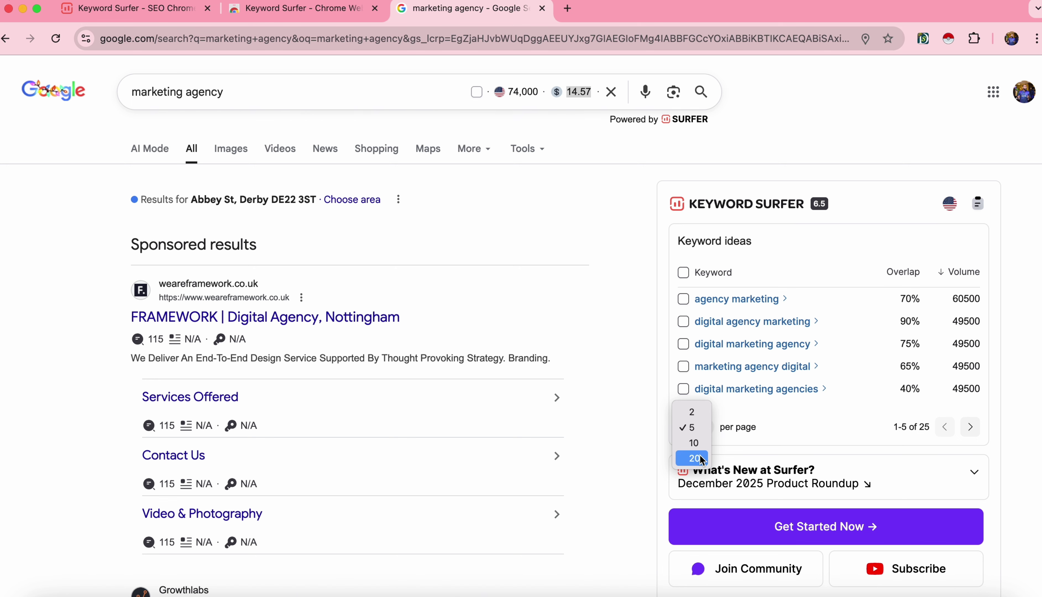
pyautogui.click(698, 445)
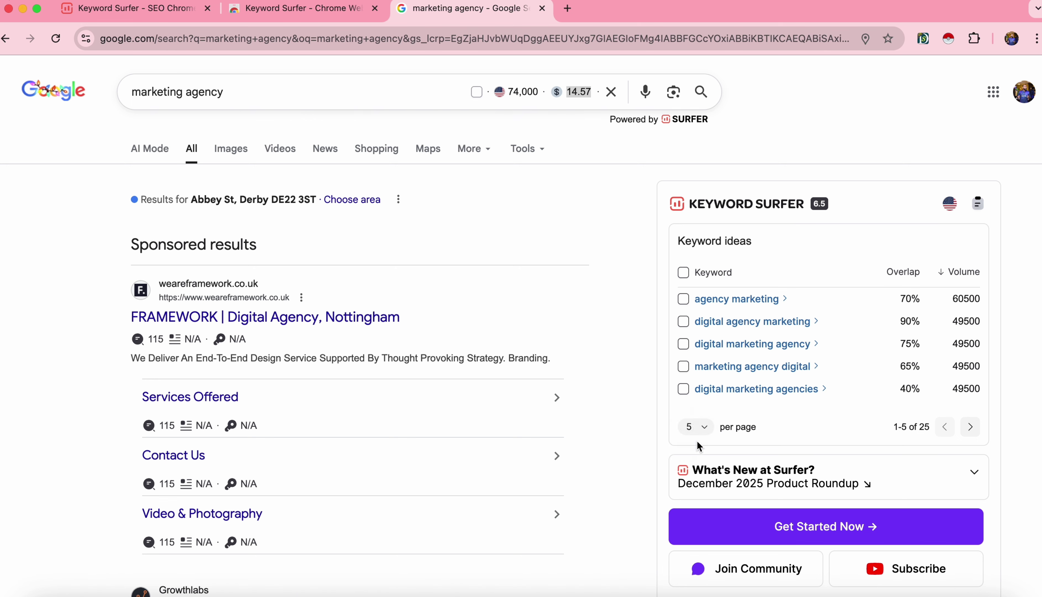
pyautogui.scroll(-2, 818, 310)
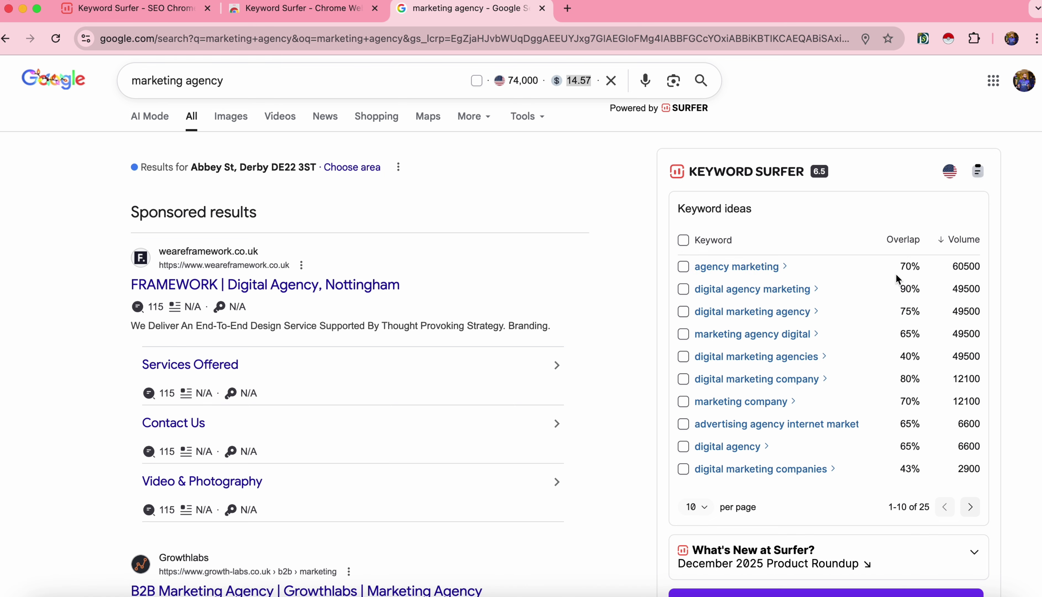
pyautogui.scroll(1, 895, 274)
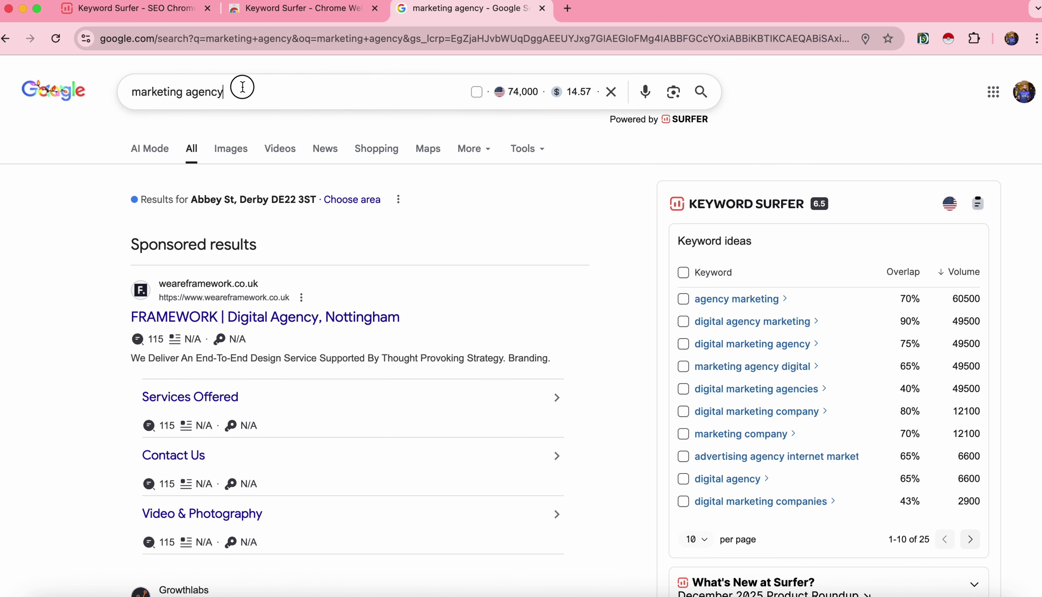
pyautogui.moveTo(232, 92); pyautogui.dragTo(133, 91)
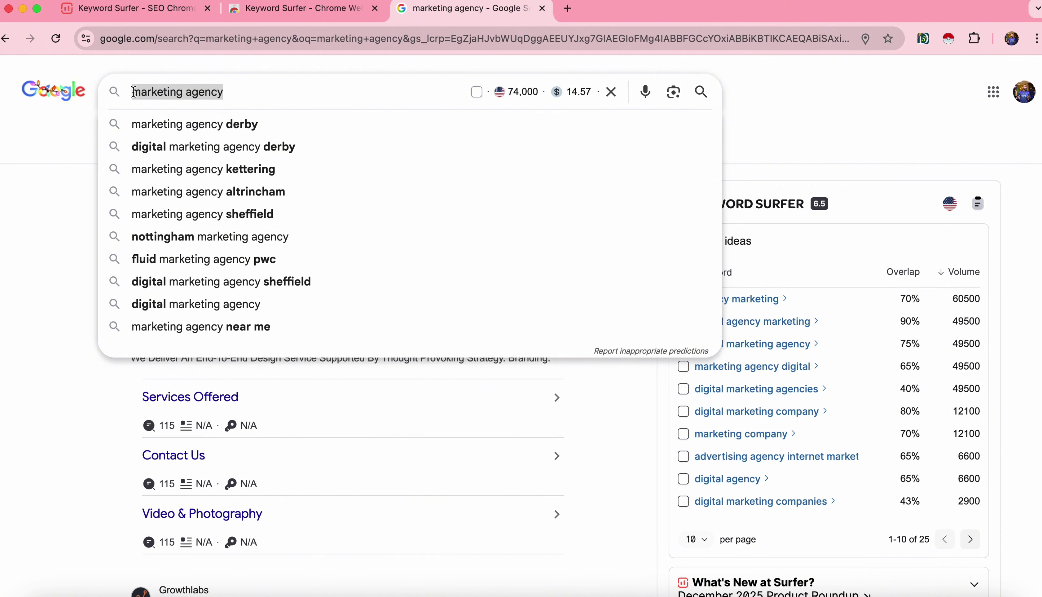
pyautogui.click(767, 116)
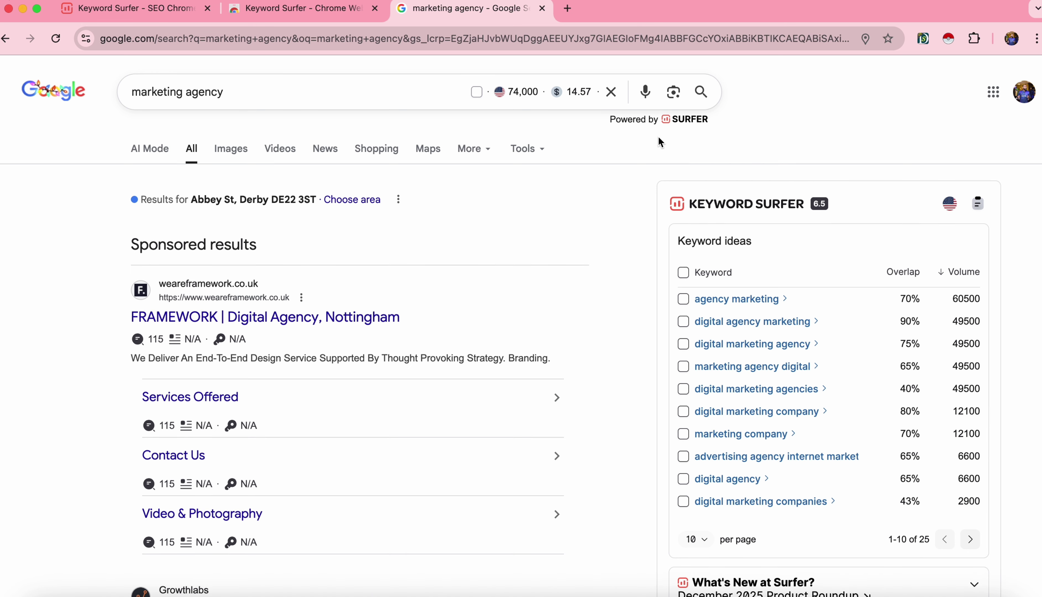
# Switch Keyword Surfer's country to United Kingdom and check the keyword's search volume and cost per click.
pyautogui.click(952, 212)
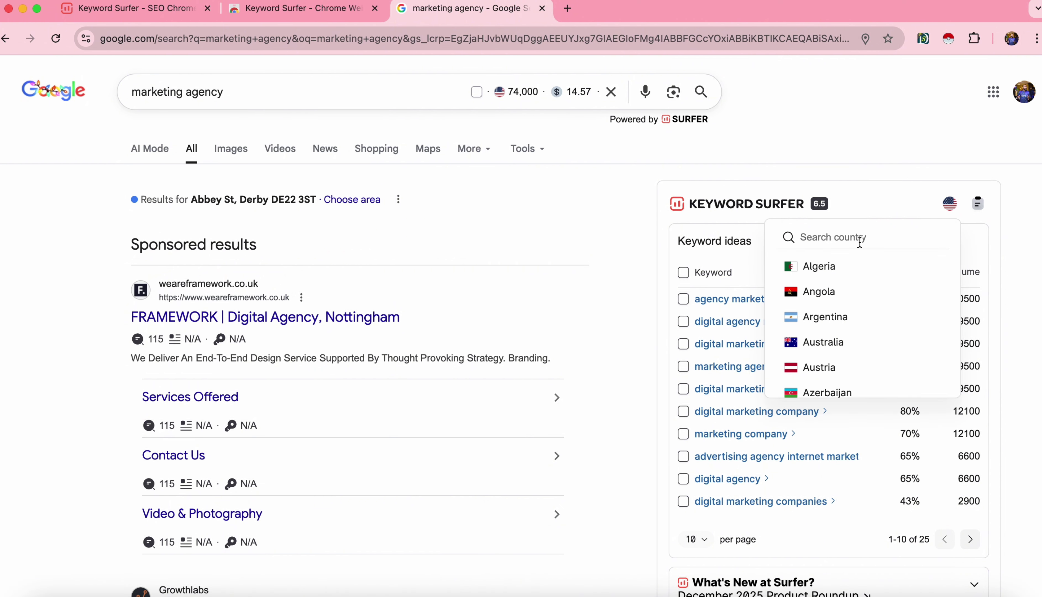
pyautogui.write('un')
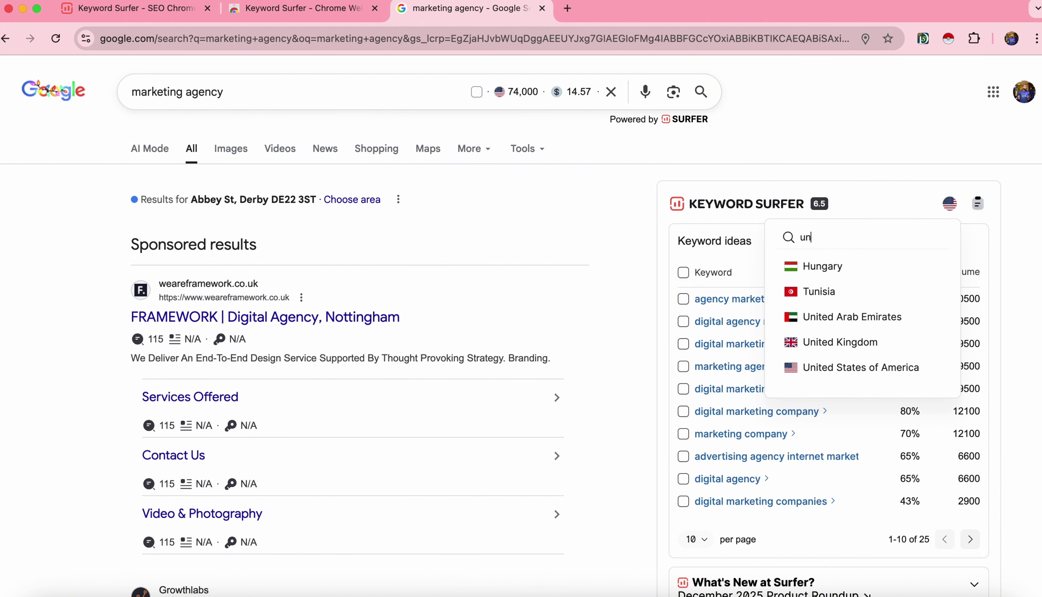
pyautogui.click(880, 351)
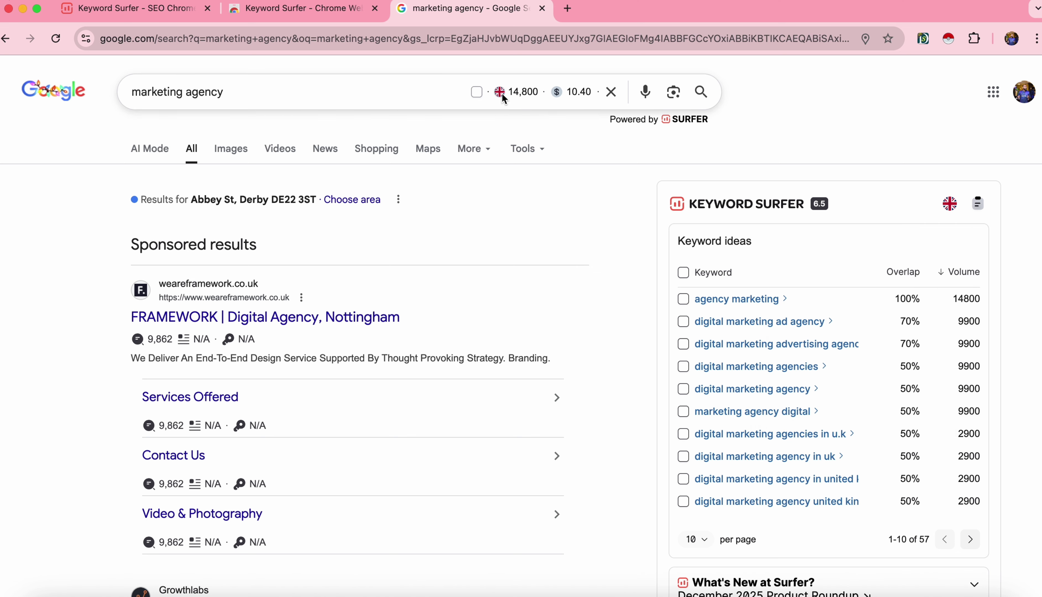
pyautogui.doubleClick(529, 93)
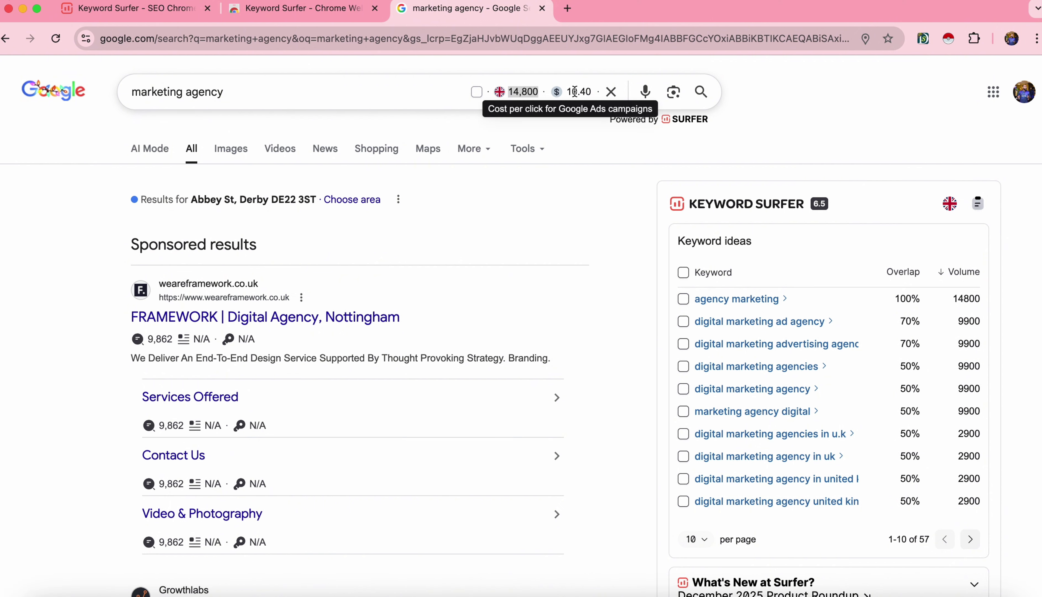
pyautogui.doubleClick(589, 91)
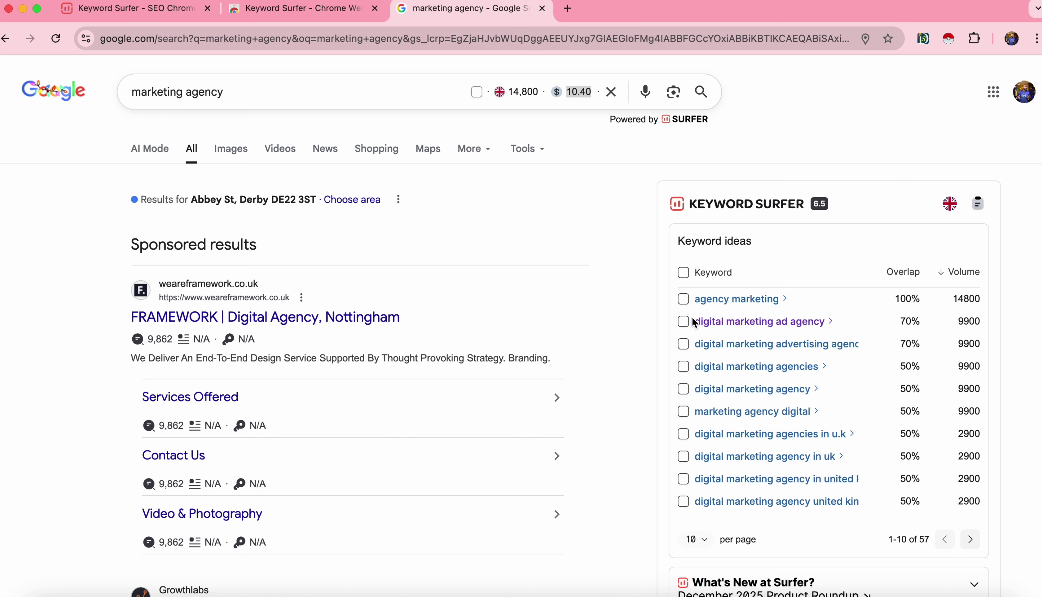
# Add the digital marketing ad agency, advertising agency, agencies and agency keyword ideas to the collection and open it.
pyautogui.click(683, 321)
pyautogui.click(683, 344)
pyautogui.click(683, 367)
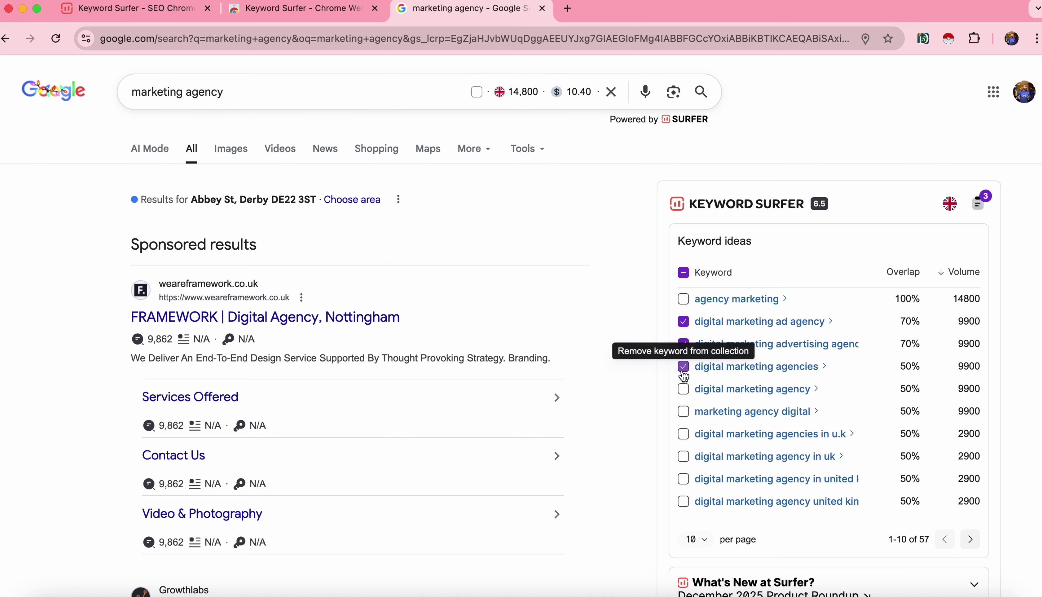
pyautogui.click(683, 388)
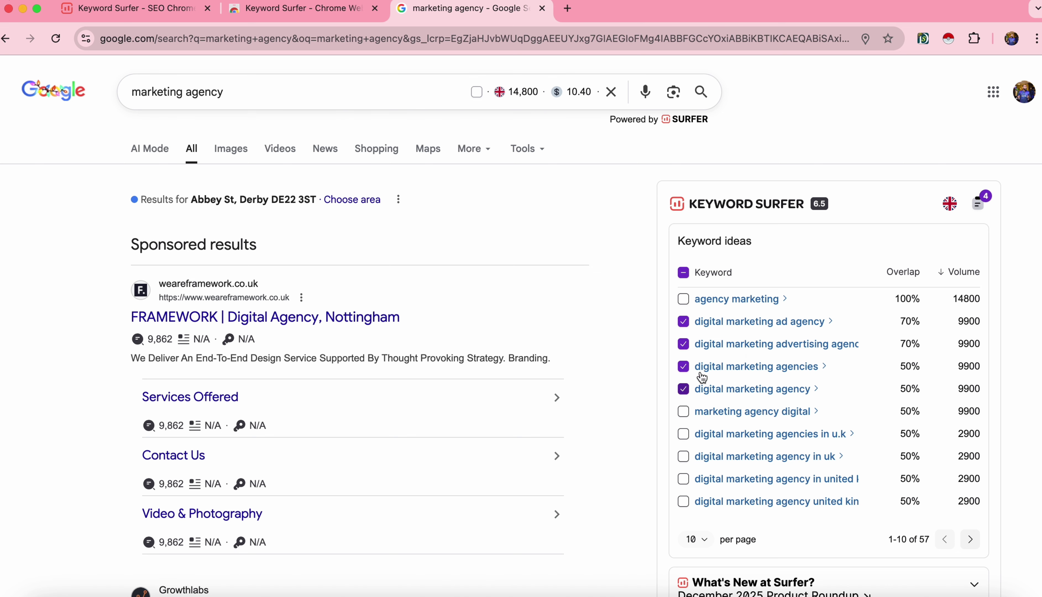
pyautogui.click(984, 211)
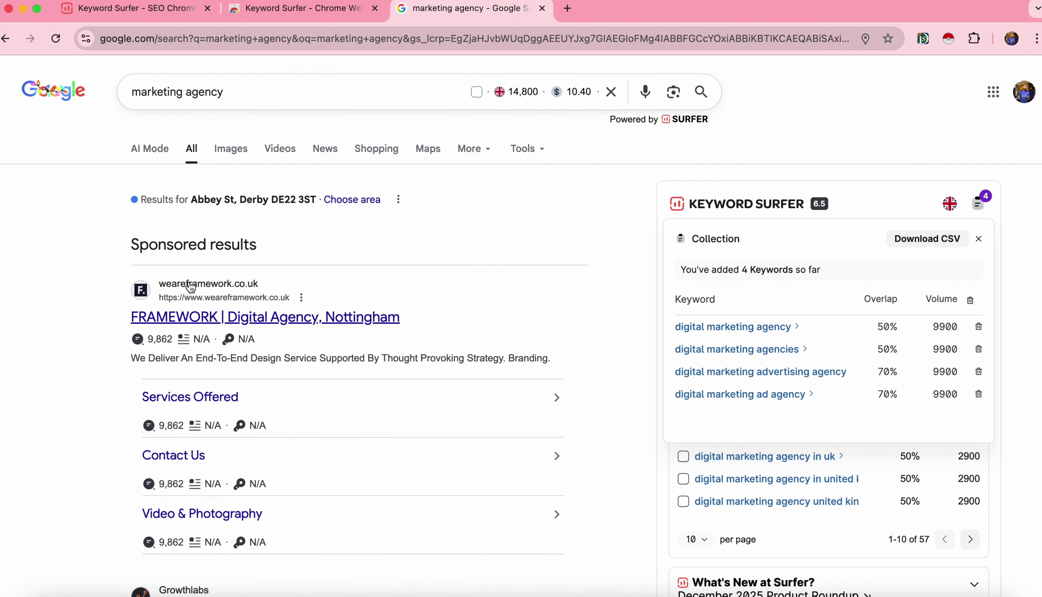
# Examine the Keyword Surfer metrics under the sponsored "marketing agency" results, including those for the Framework and Growthlabs pages.
pyautogui.scroll(-3, 24, 326)
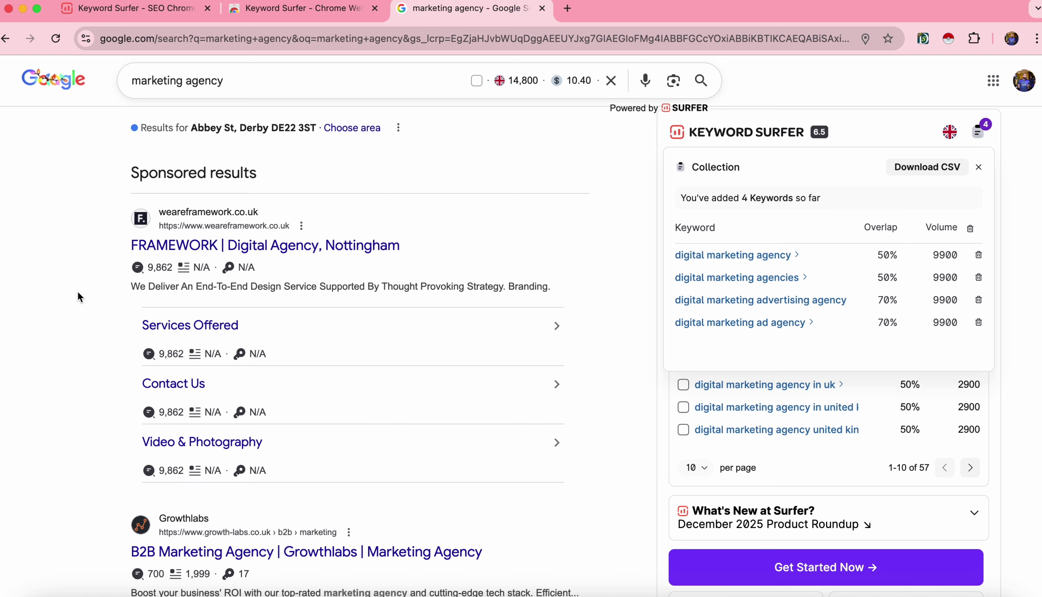
pyautogui.scroll(-1, 77, 291)
pyautogui.moveTo(139, 246)
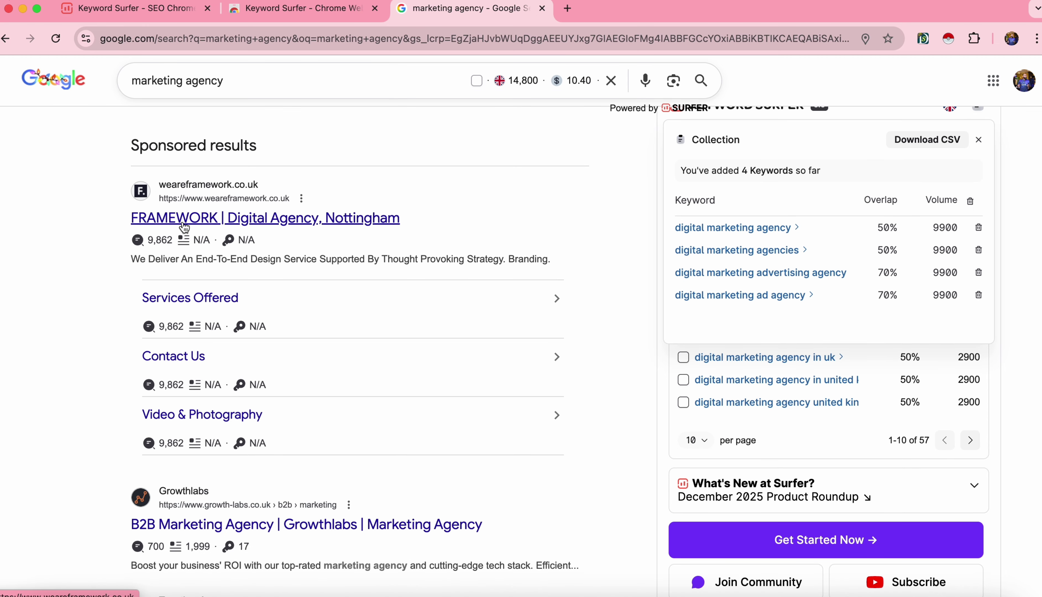
pyautogui.doubleClick(155, 242)
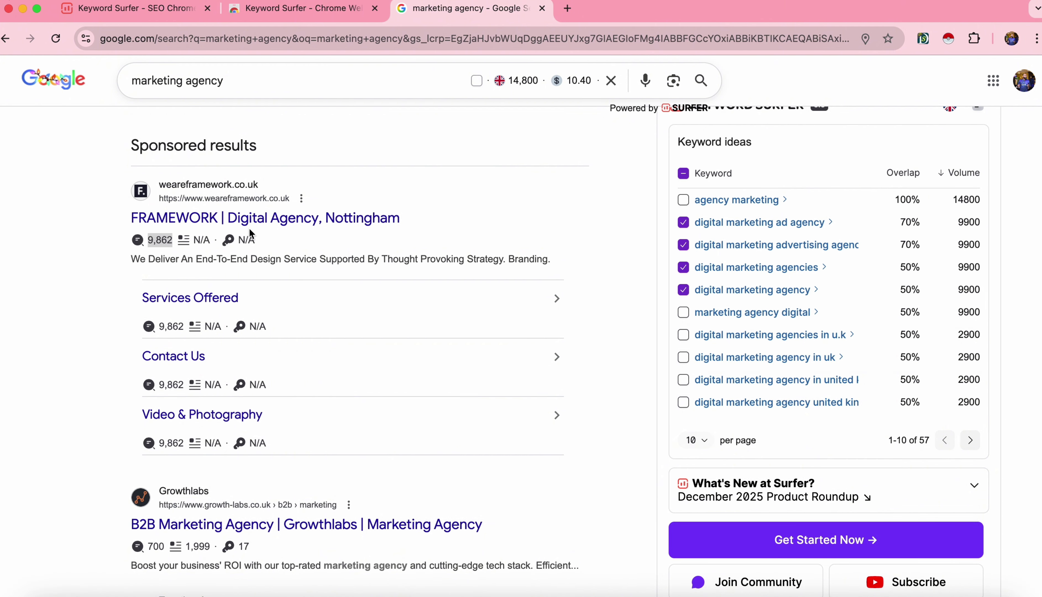
pyautogui.scroll(-5, 84, 428)
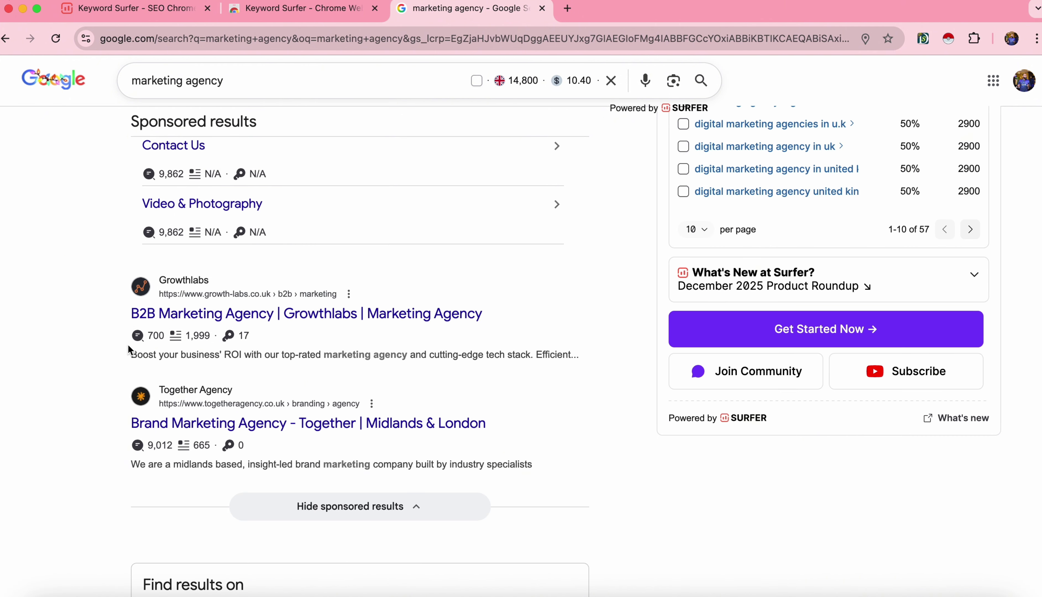
pyautogui.doubleClick(196, 336)
pyautogui.scroll(6, 118, 366)
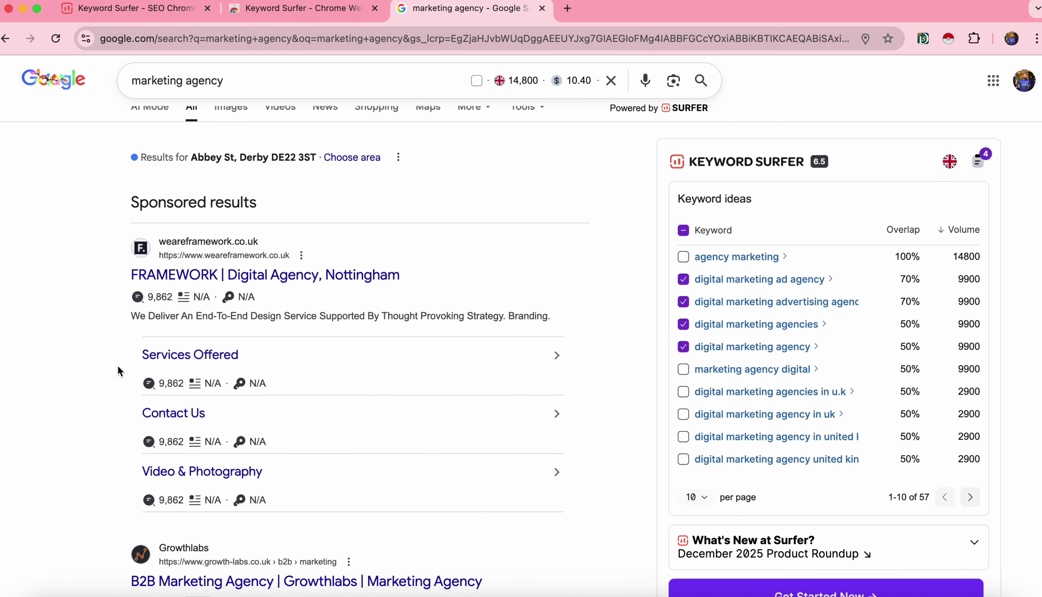
pyautogui.scroll(2, 117, 364)
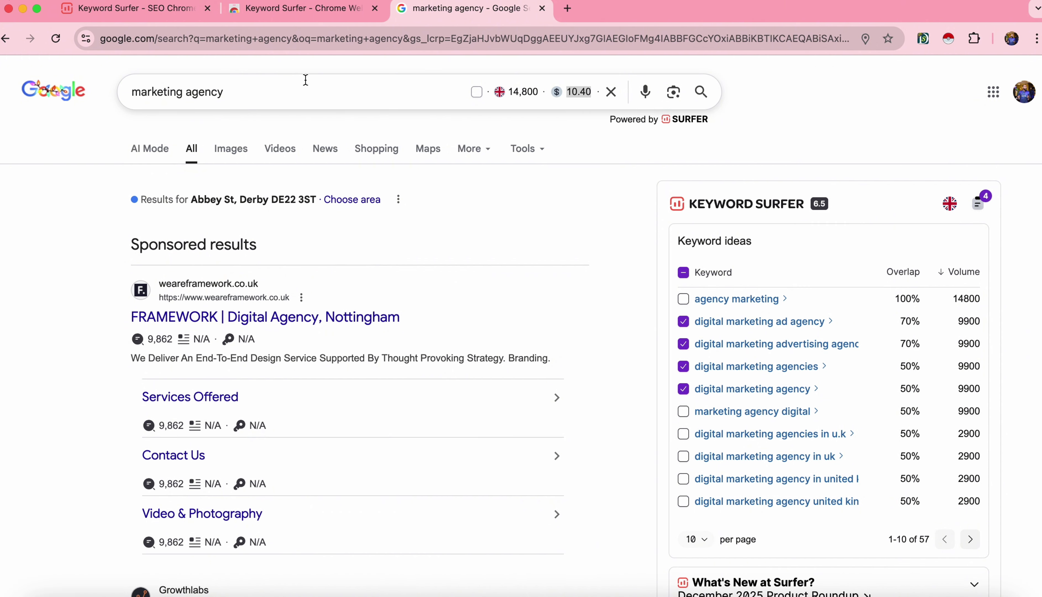
# Replace the Google query with "car insurance" and run the search.
pyautogui.click(277, 90)
pyautogui.tripleClick(277, 91)
pyautogui.write('i')
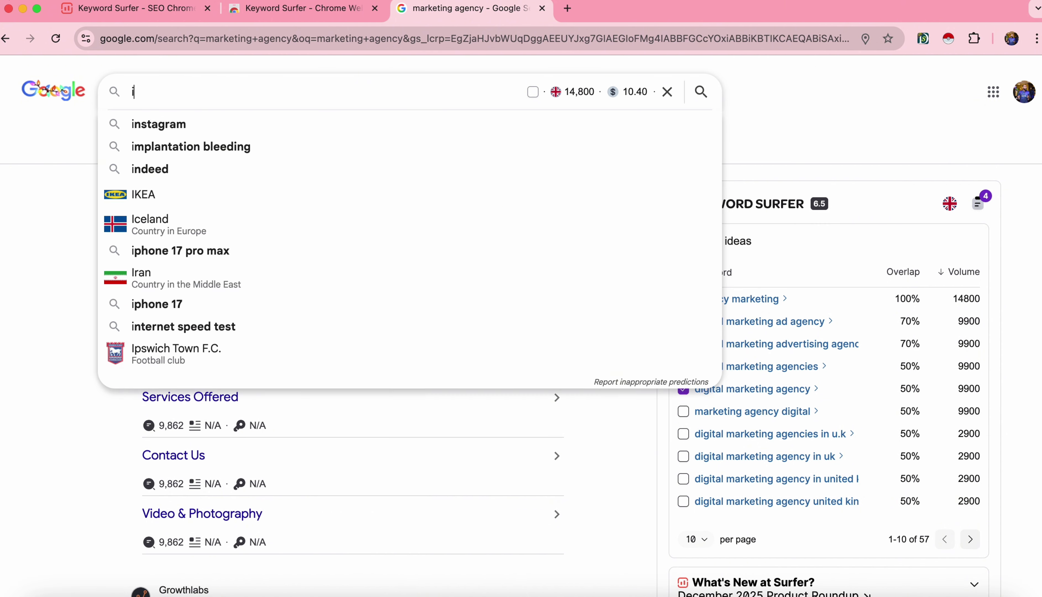
pyautogui.press('BackSpace')
pyautogui.write('car ins')
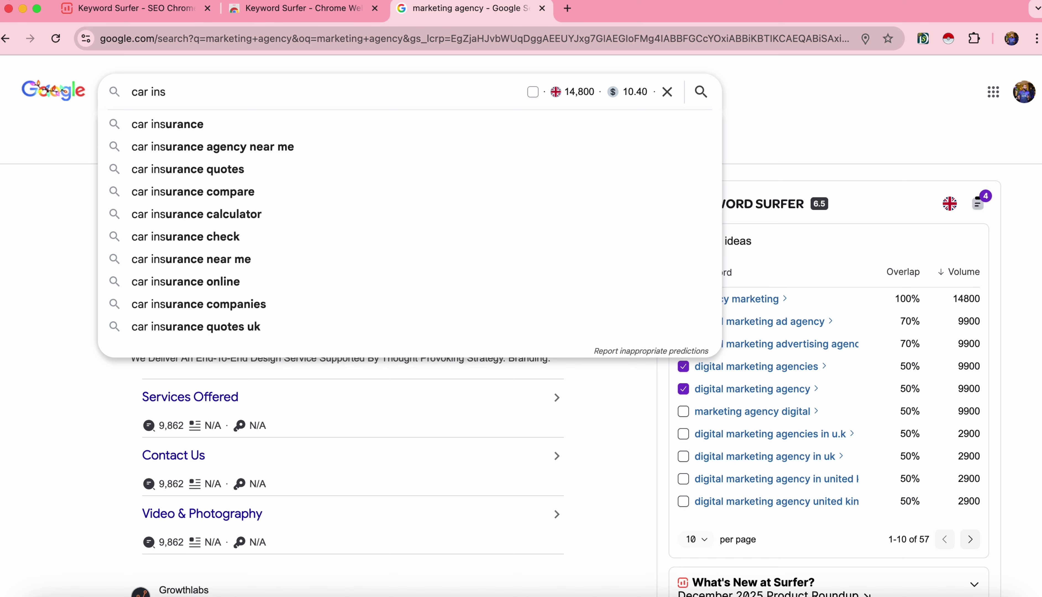
pyautogui.click(228, 124)
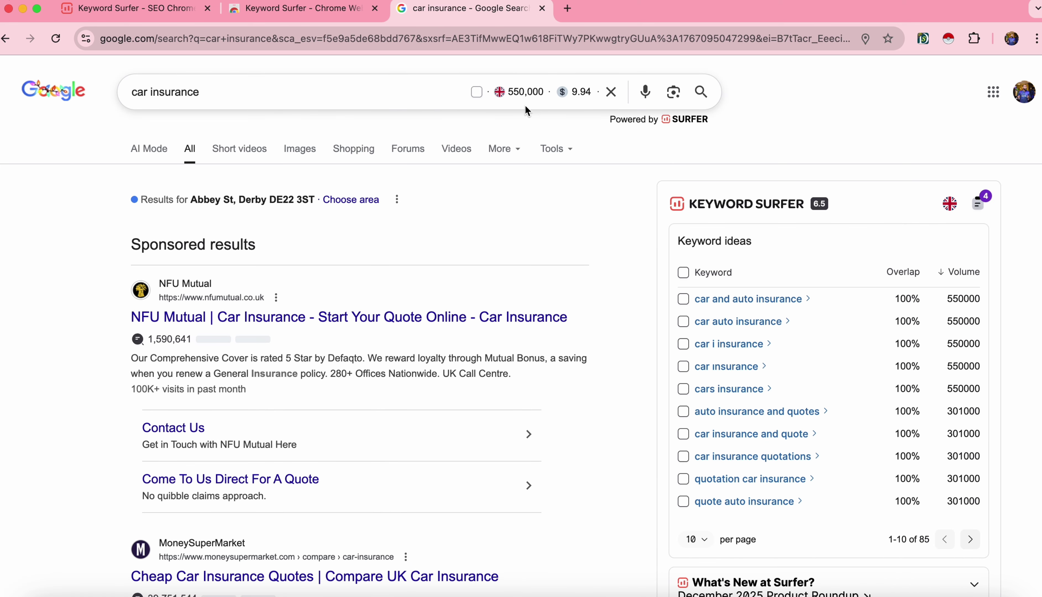
# Check the search volume and cost per click for "car insurance", and examine the metrics under its sponsored results.
pyautogui.doubleClick(519, 92)
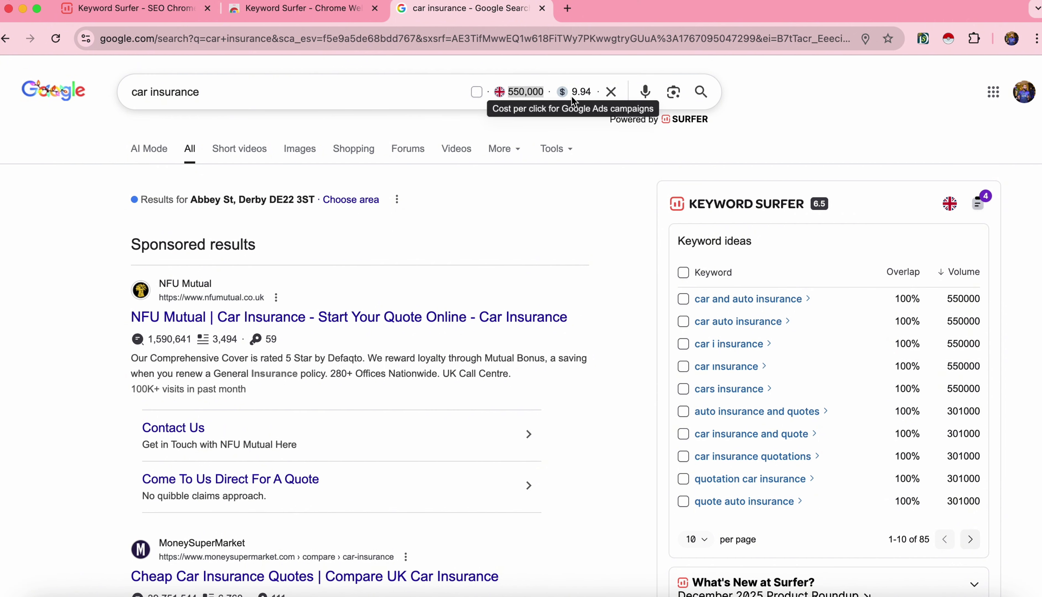
pyautogui.moveTo(572, 94); pyautogui.dragTo(594, 99)
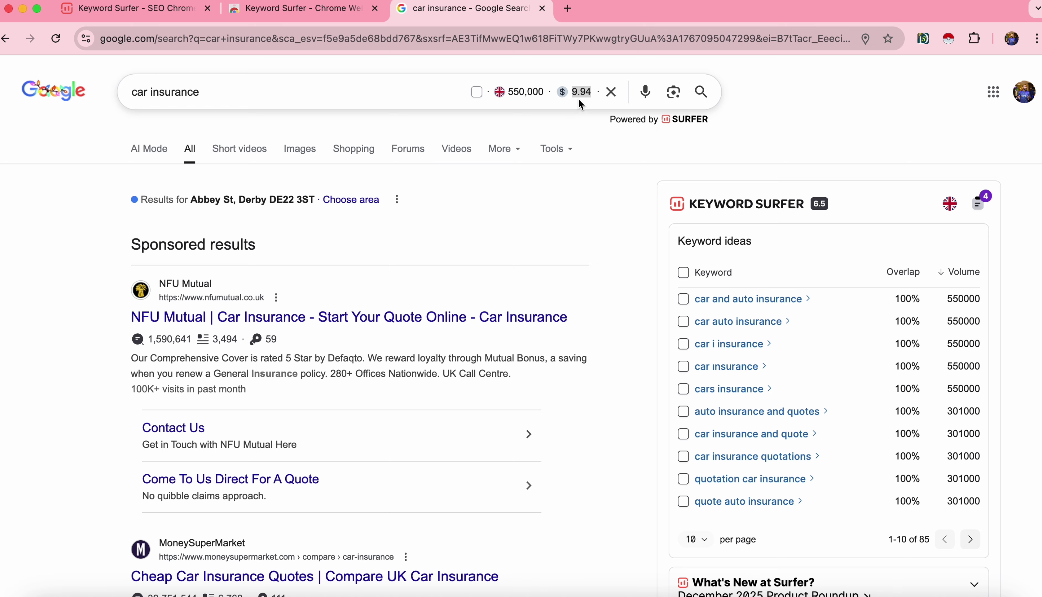
pyautogui.scroll(-3, 25, 409)
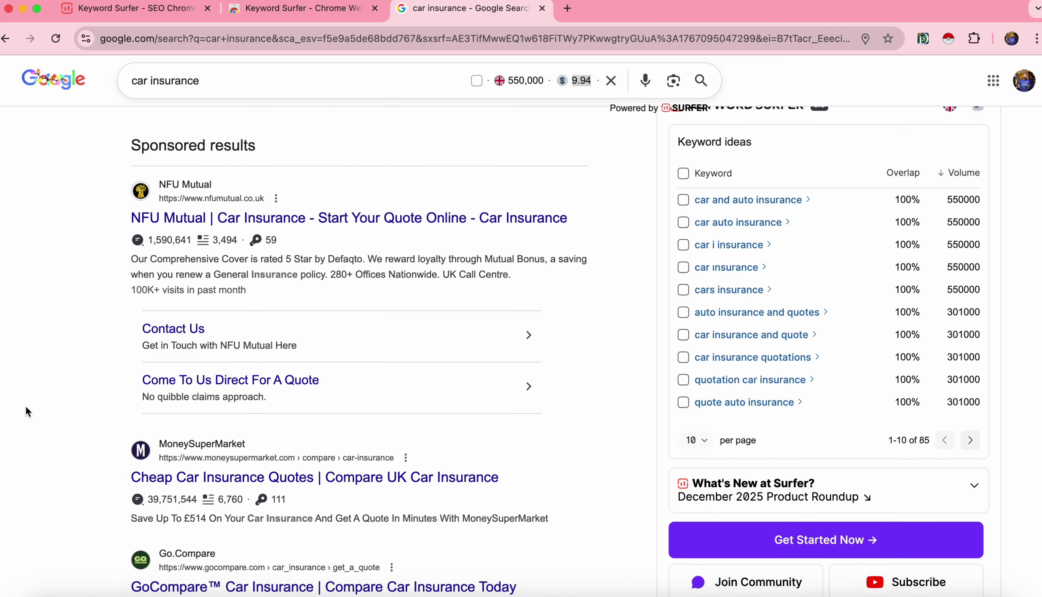
pyautogui.scroll(3, 134, 326)
pyautogui.scroll(-5, 88, 396)
pyautogui.scroll(3, 502, 297)
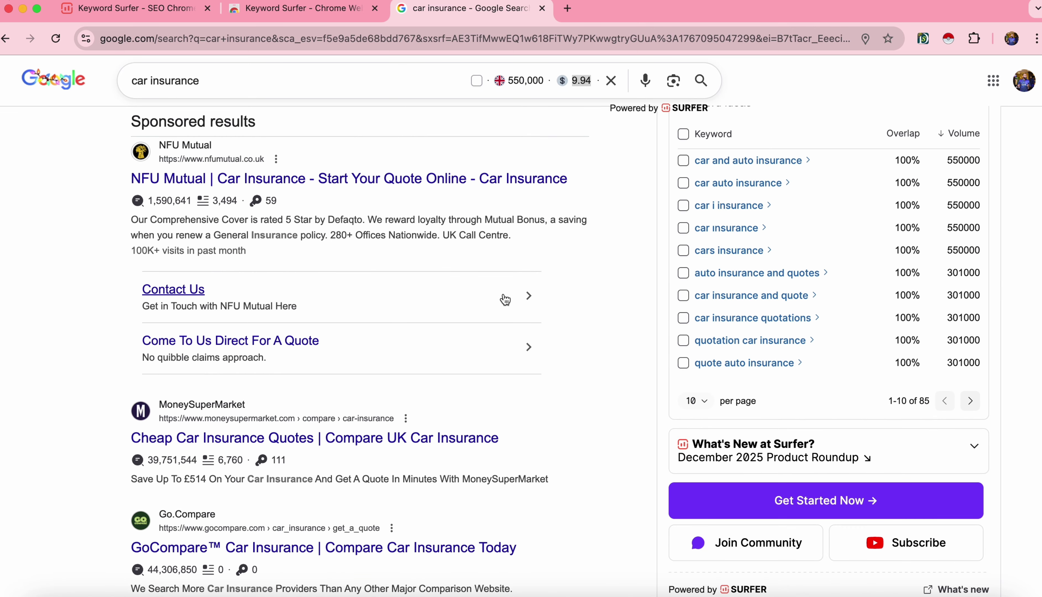
pyautogui.scroll(3, 590, 340)
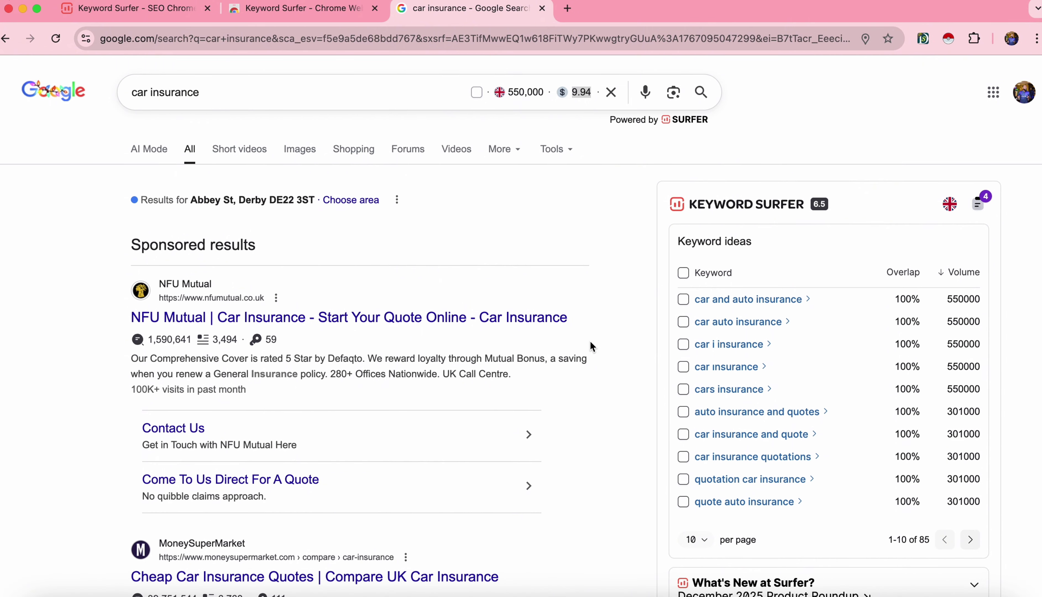